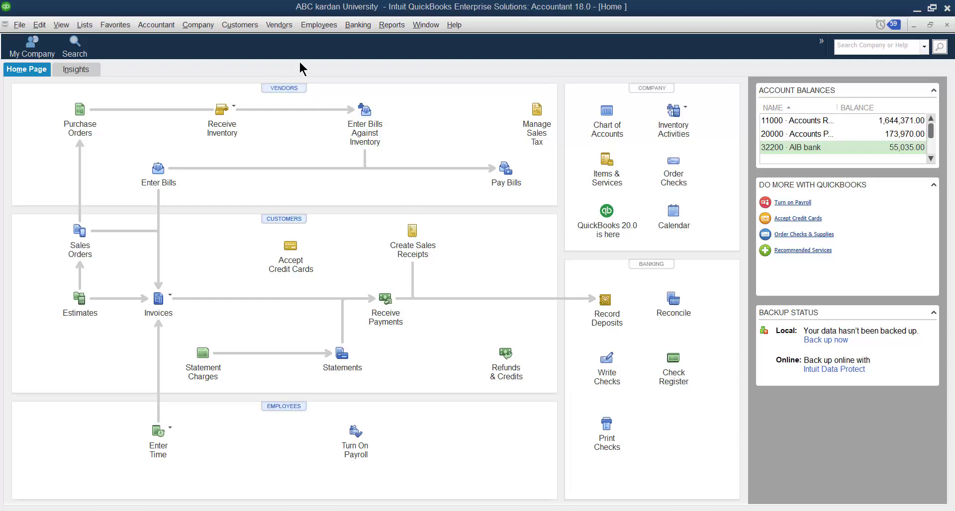
Open the Vendors menu to reach the Receive Items task.
{"action": "left_click", "coordinate": [279, 24]}
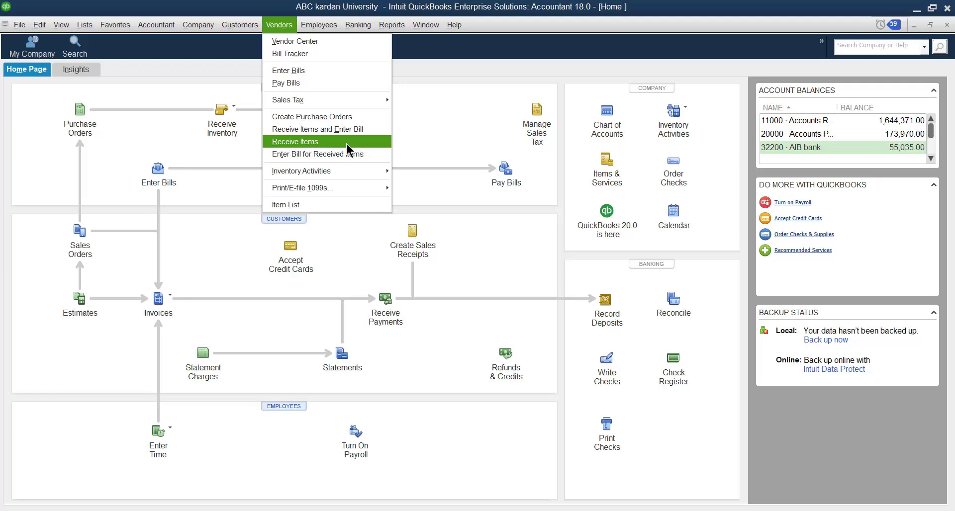
Receive items for the chosen vendor against open purchase order 8, loading its five item lines.
{"action": "left_click", "coordinate": [314, 142]}
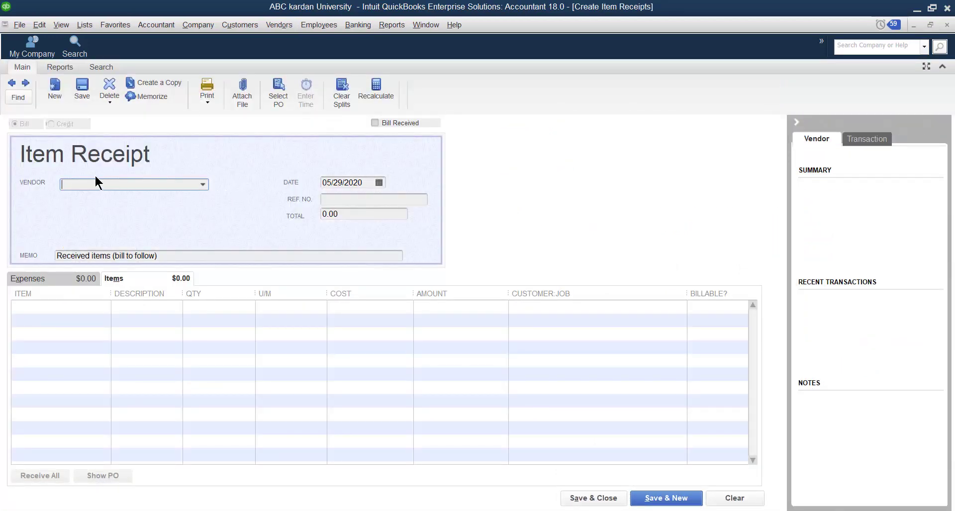
{"action": "left_click", "coordinate": [202, 186]}
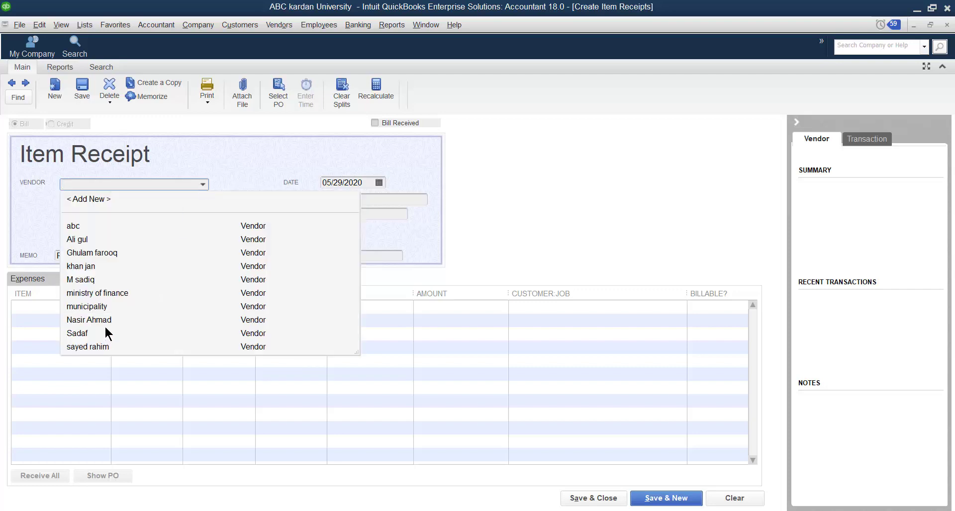
{"action": "left_click", "coordinate": [88, 239]}
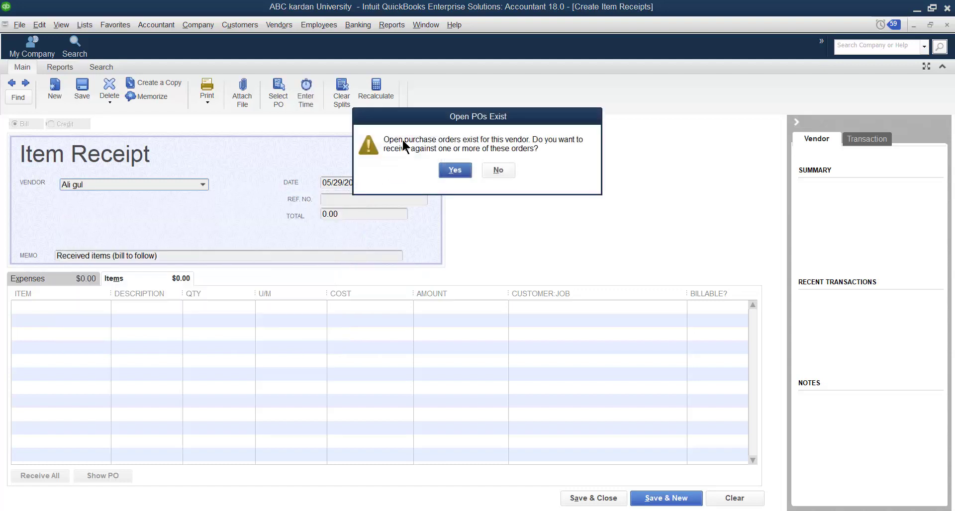
{"action": "left_click", "coordinate": [454, 170]}
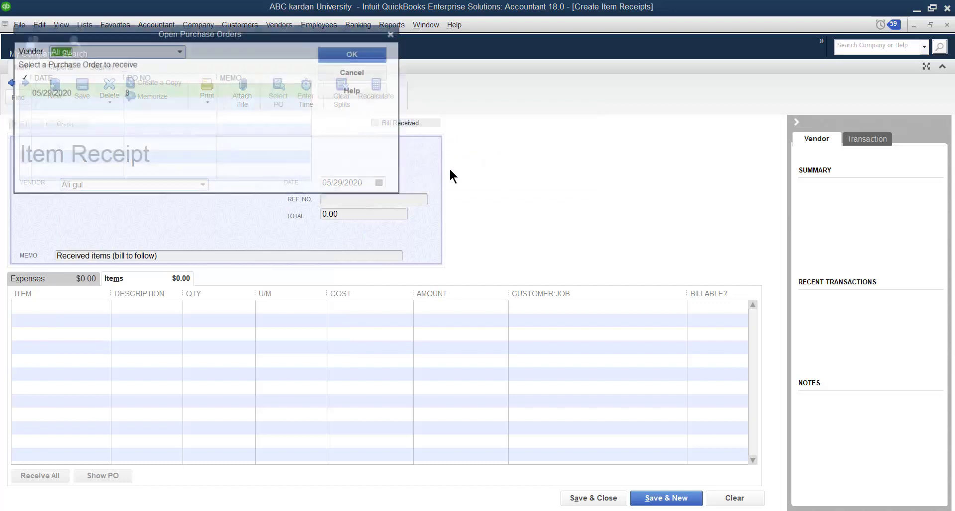
{"action": "left_click", "coordinate": [70, 92]}
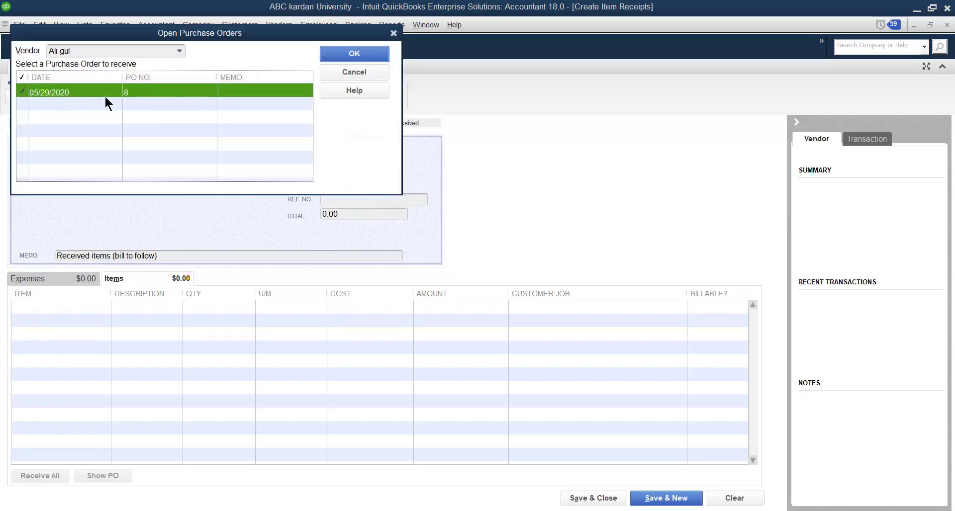
{"action": "left_click", "coordinate": [363, 54]}
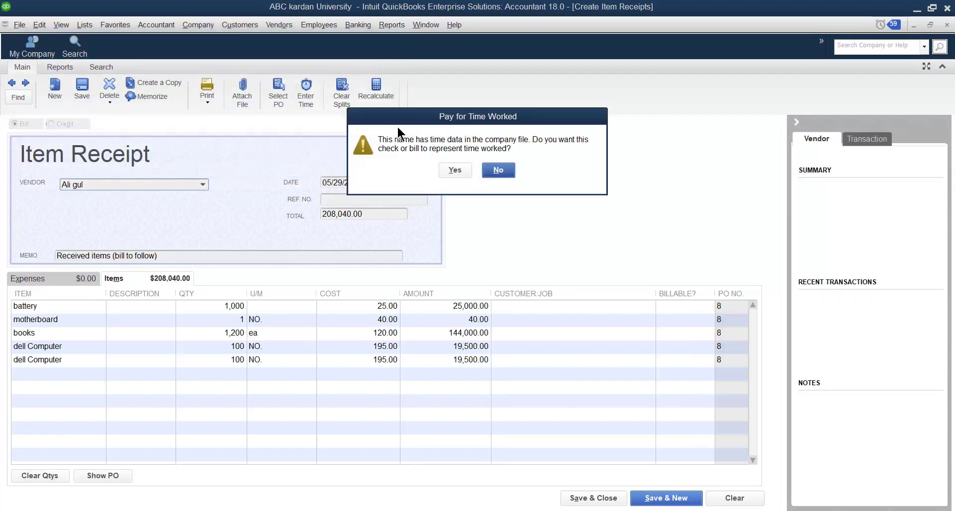
Decline the Pay for Time Worked prompt for the new item receipt.
{"action": "left_click", "coordinate": [497, 169]}
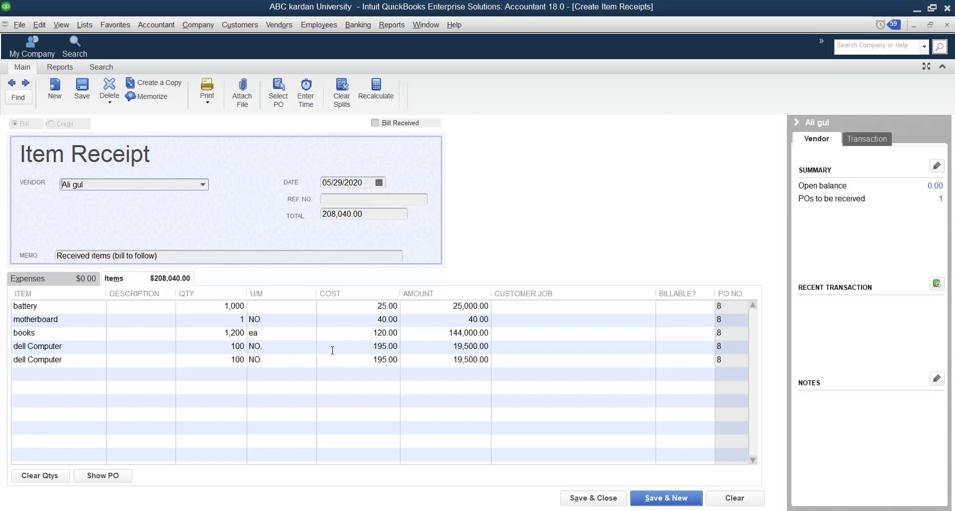
Clear the motherboard line and save the item receipt at 208,000.00.
{"action": "left_click", "coordinate": [377, 319]}
{"action": "double_click", "coordinate": [379, 319]}
{"action": "left_click_drag", "start_coordinate": [74, 320], "coordinate": [14, 321]}
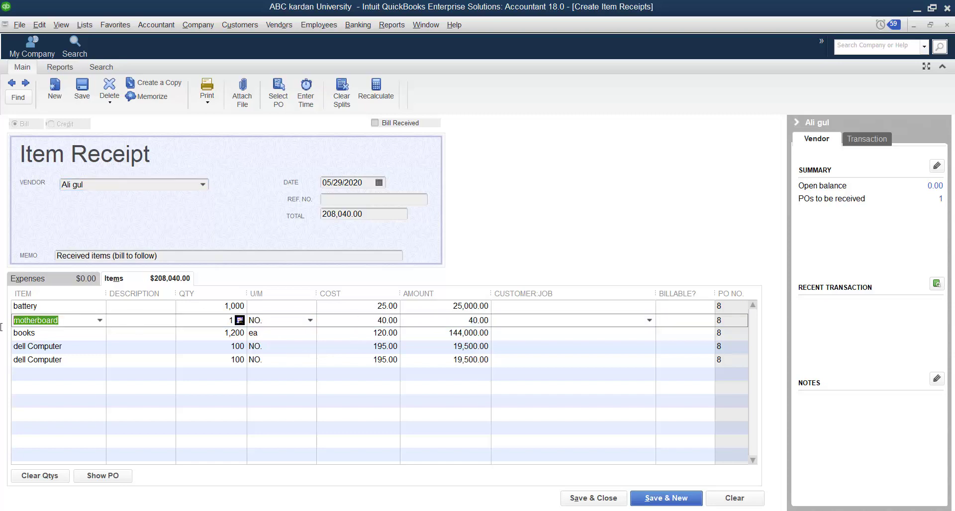
{"action": "key", "text": "BackSpace"}
{"action": "left_click", "coordinate": [374, 320]}
{"action": "left_click", "coordinate": [408, 318]}
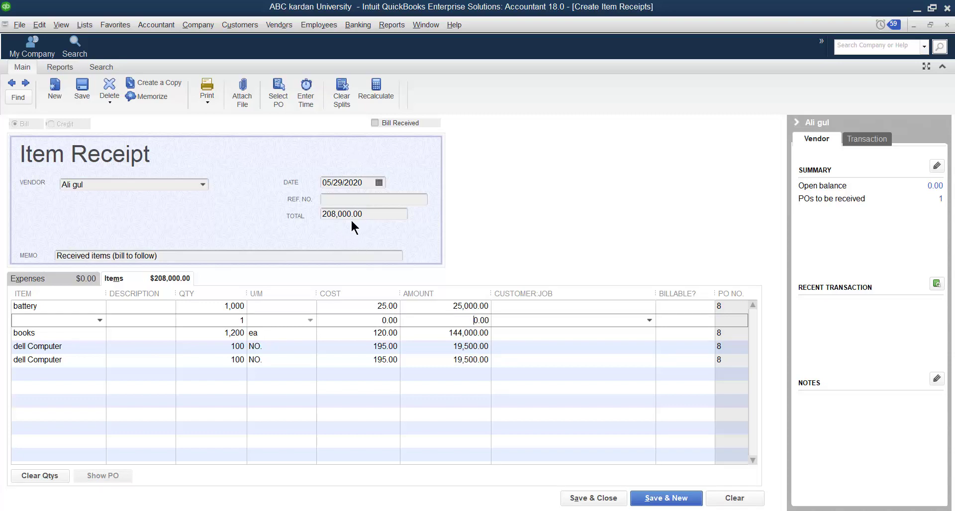
{"action": "left_click", "coordinate": [594, 498]}
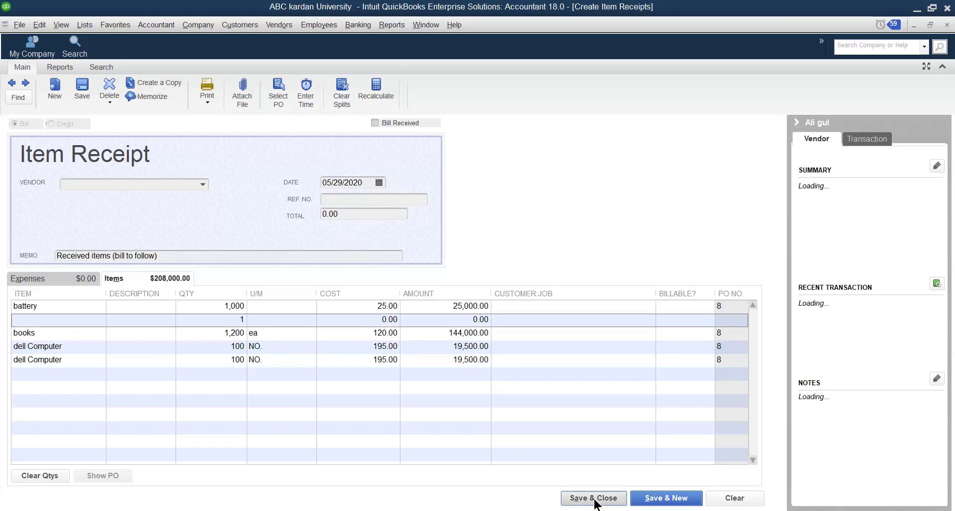
{"action": "left_click", "coordinate": [280, 25]}
Show the Vendor Center's Item Receipts list, totalling 209,000.00, through the Bill Tracker.
{"action": "left_click", "coordinate": [301, 50]}
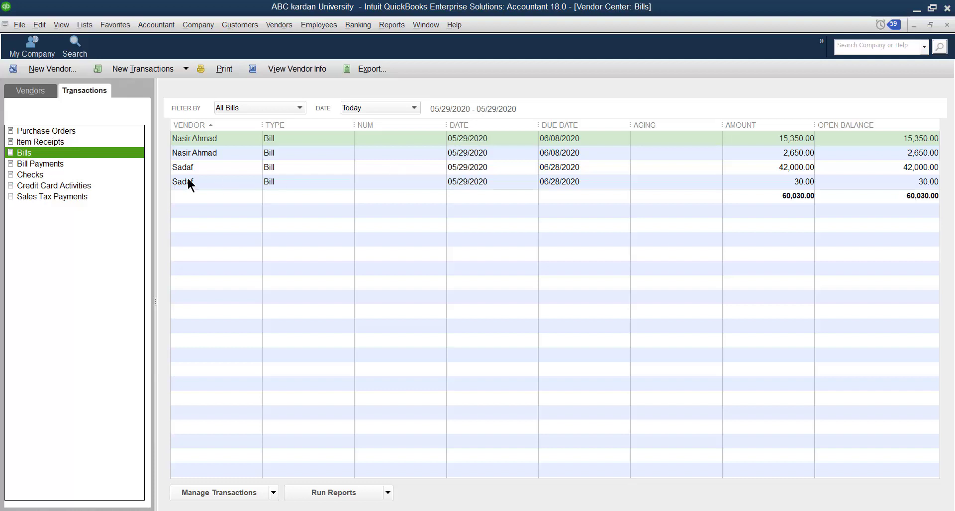
{"action": "left_click", "coordinate": [51, 144]}
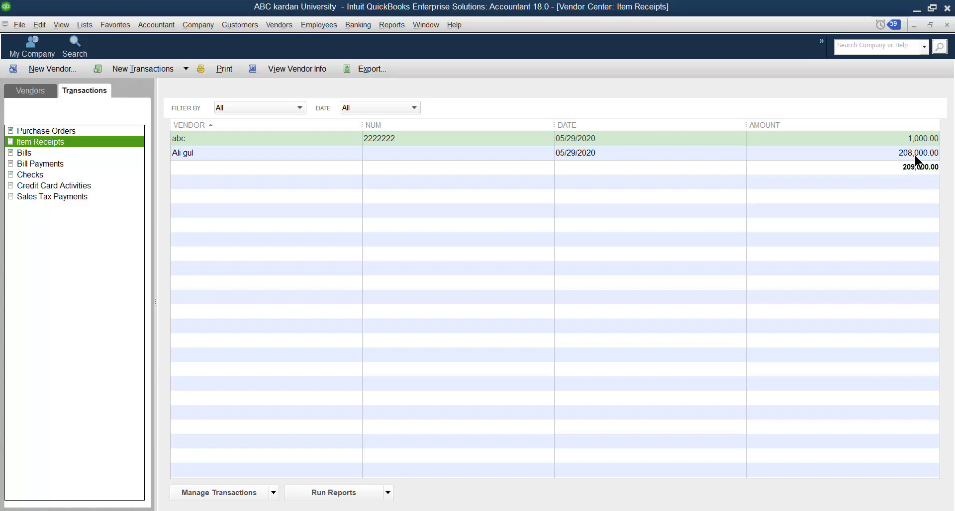
{"action": "left_click", "coordinate": [381, 26]}
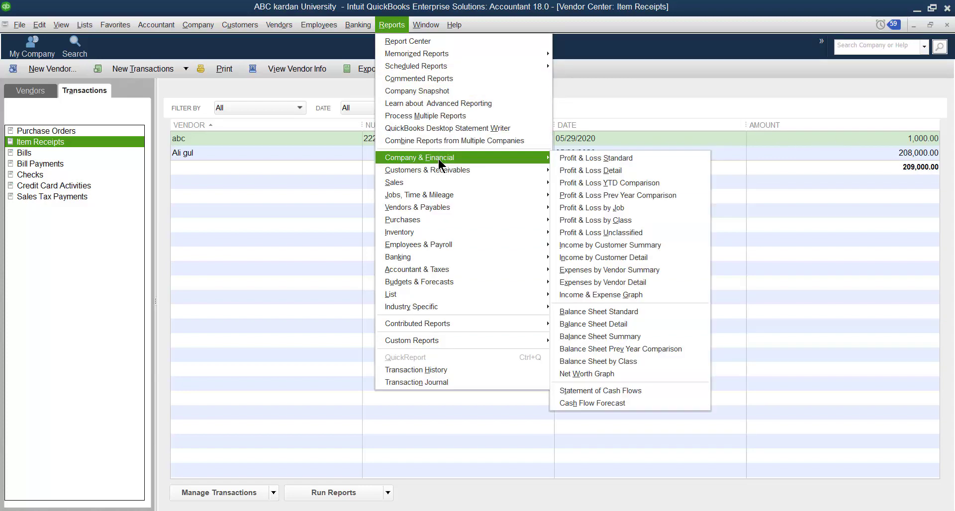
{"action": "mouse_move", "coordinate": [462, 206]}
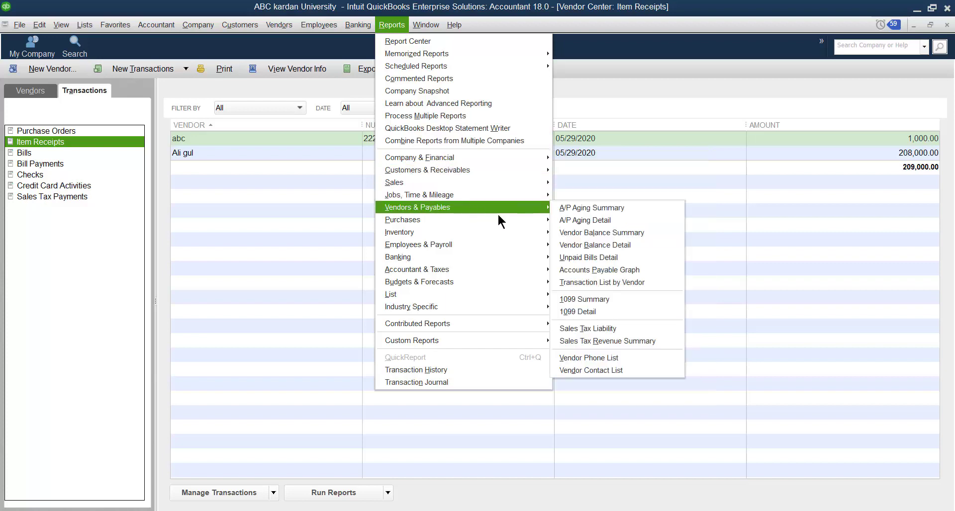
Run the Vendor Balance Summary, drill into the 208,000.00 balance, then close both reports.
{"action": "left_click", "coordinate": [586, 233]}
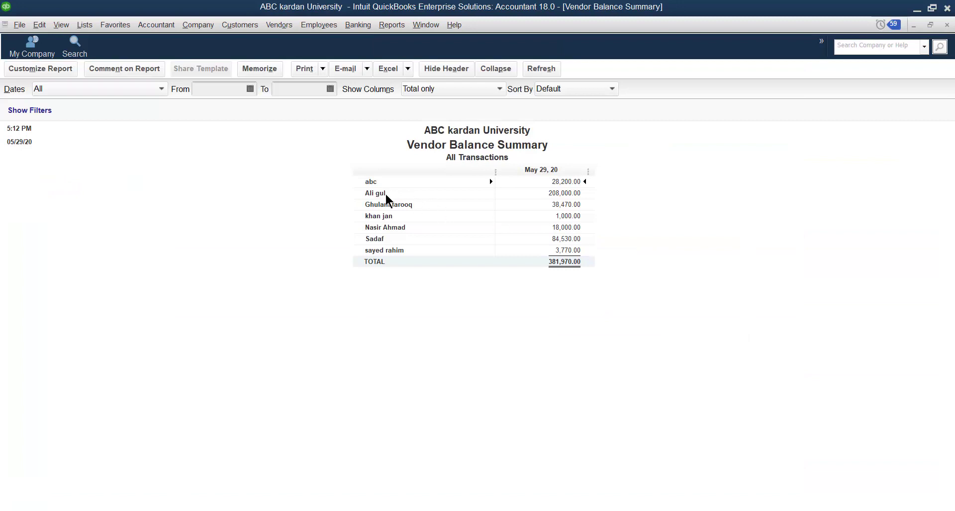
{"action": "double_click", "coordinate": [554, 194]}
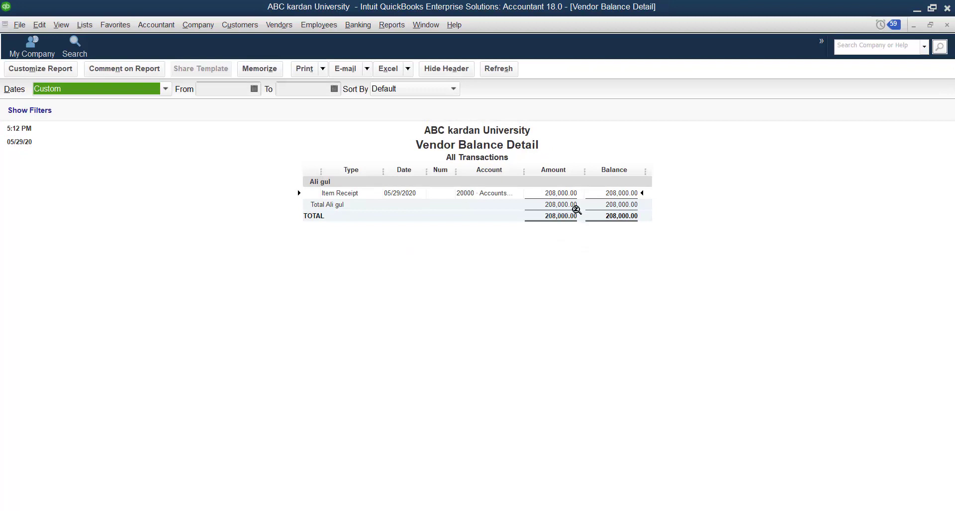
{"action": "left_click", "coordinate": [946, 25]}
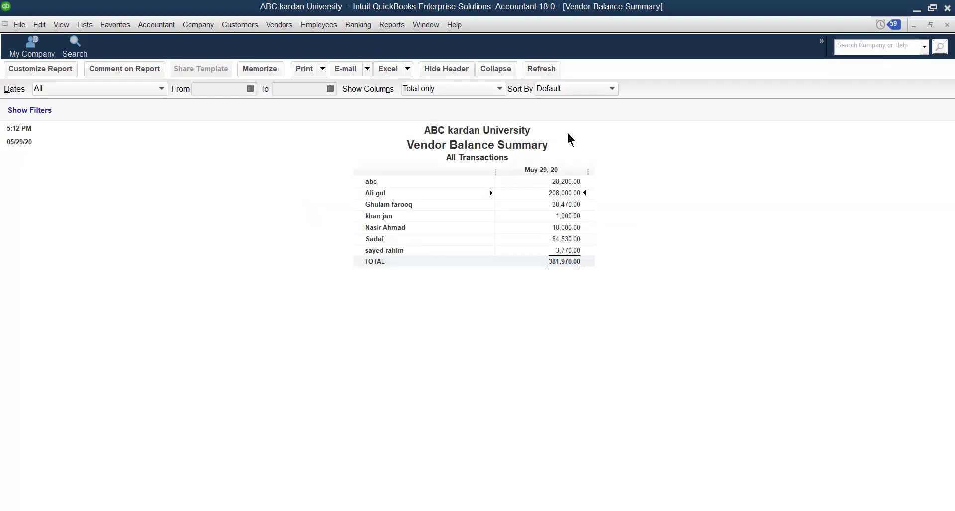
{"action": "left_click", "coordinate": [946, 25]}
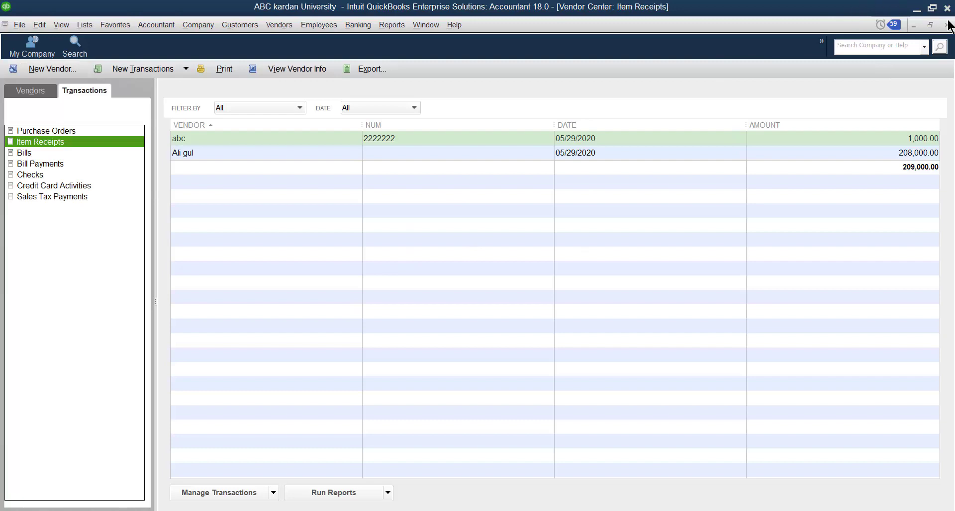
Close the Vendor Center and return to the Home page.
{"action": "left_click", "coordinate": [946, 25]}
{"action": "left_click", "coordinate": [278, 25]}
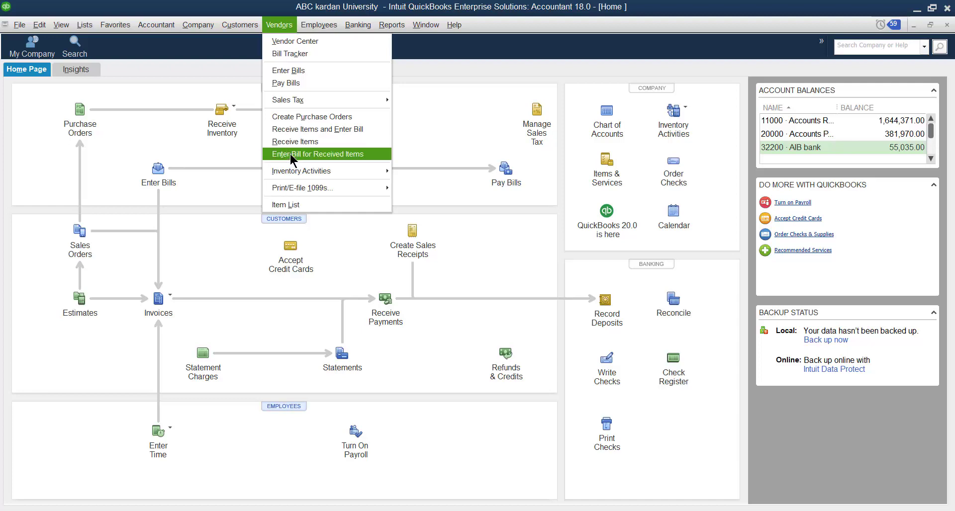
Create and save a bill from the vendor's 208,000.00 item receipt, due 06/08/2020.
{"action": "left_click", "coordinate": [290, 154]}
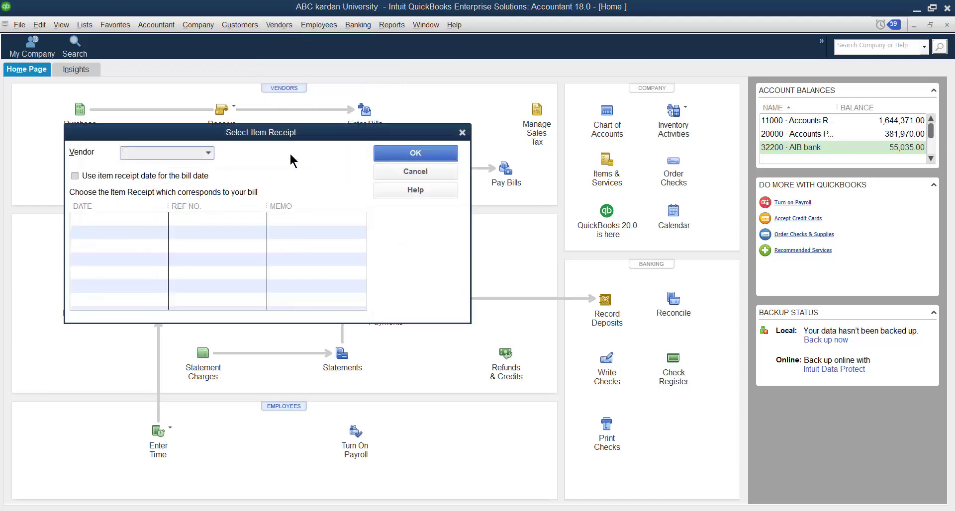
{"action": "left_click", "coordinate": [208, 153]}
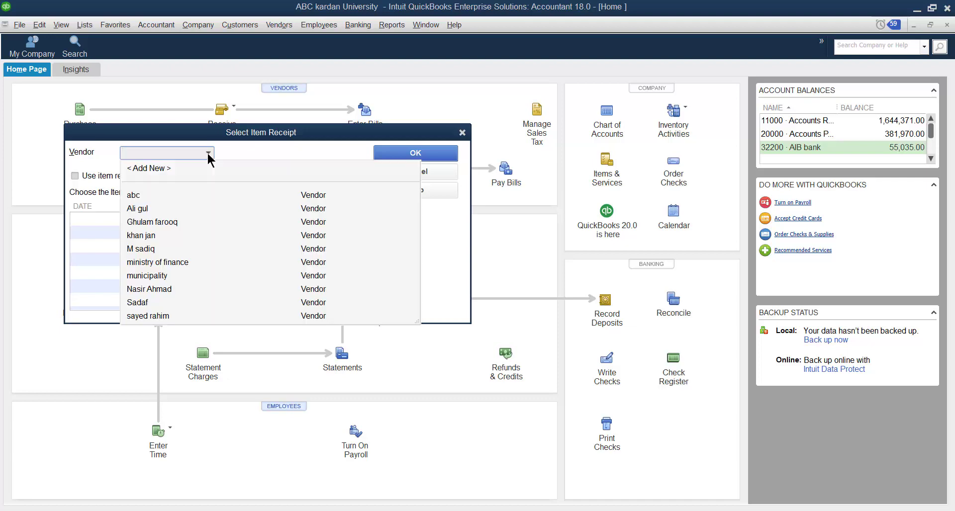
{"action": "left_click", "coordinate": [144, 208]}
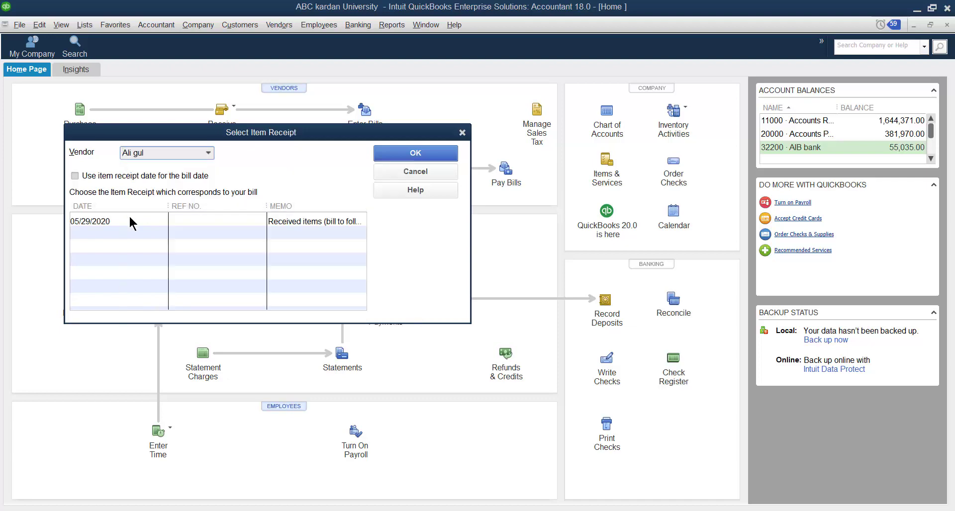
{"action": "left_click", "coordinate": [128, 218]}
{"action": "left_click", "coordinate": [417, 154]}
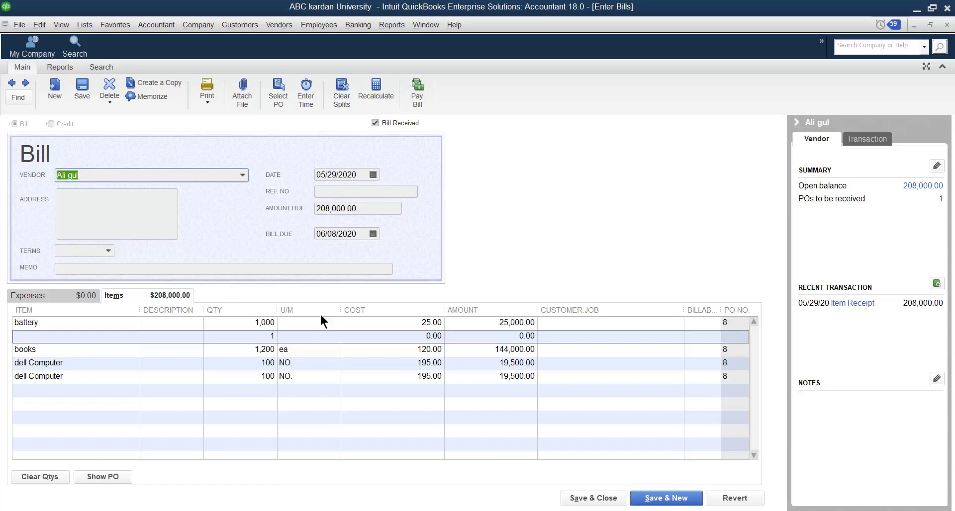
{"action": "left_click", "coordinate": [596, 499]}
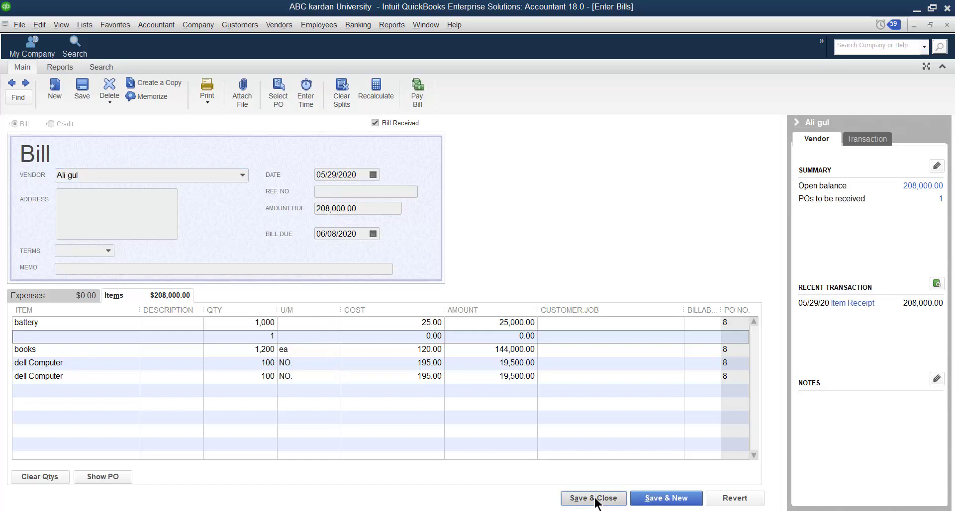
{"action": "left_click", "coordinate": [427, 170]}
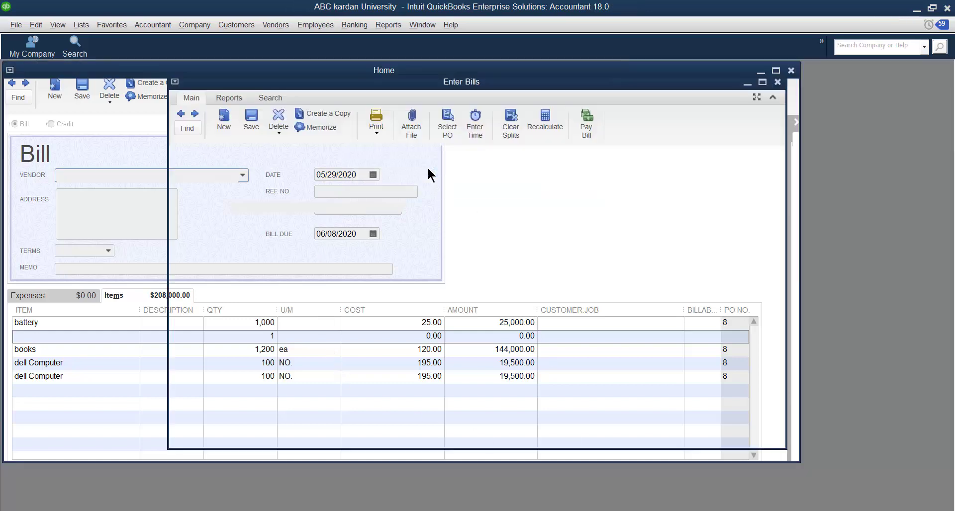
{"action": "left_click", "coordinate": [279, 26]}
{"action": "left_click", "coordinate": [283, 40]}
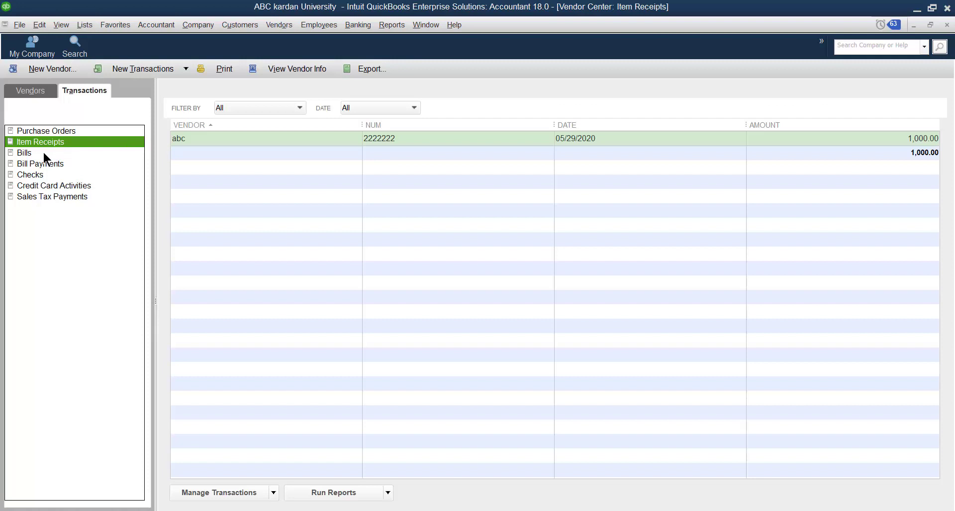
{"action": "left_click", "coordinate": [25, 153]}
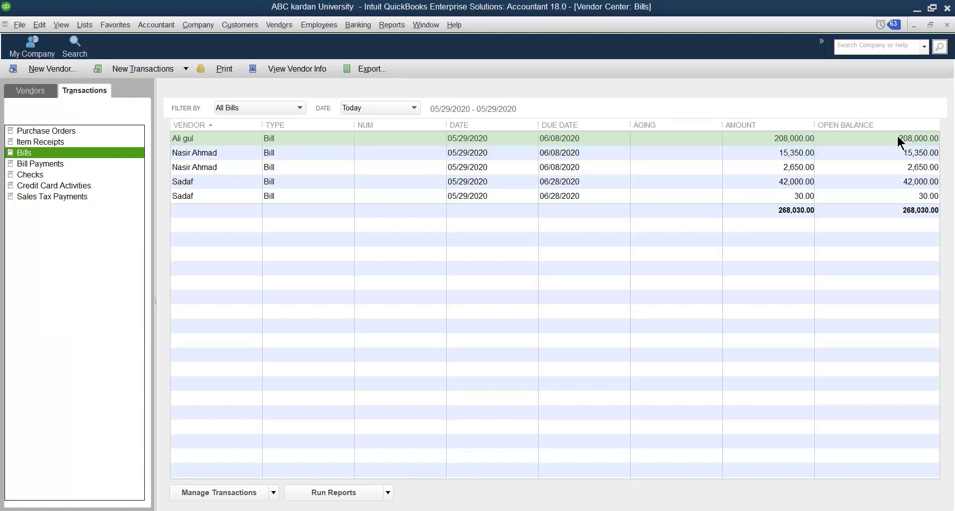
{"action": "left_click", "coordinate": [52, 142]}
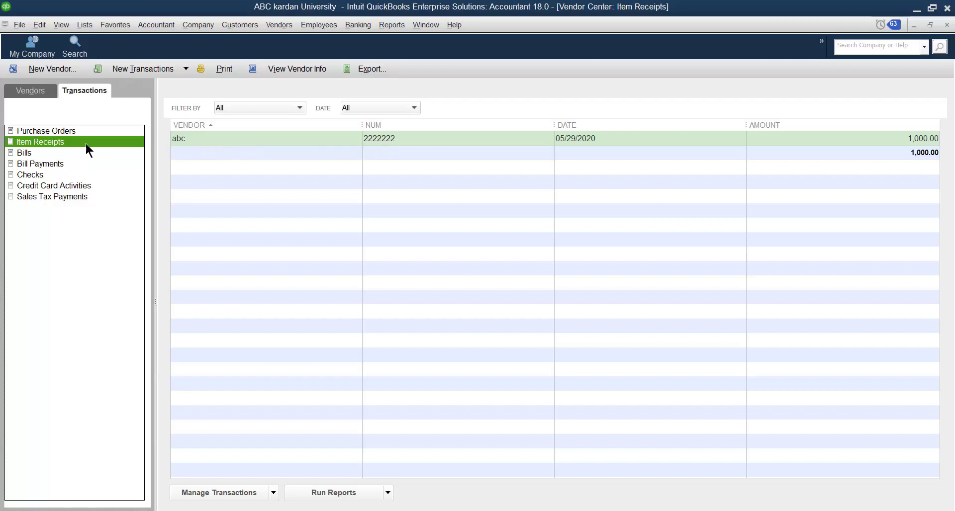
{"action": "left_click", "coordinate": [946, 25]}
Turn abc's receipt 2222222 (1,000.00) into a saved bill, then open the Vendor Center.
{"action": "left_click", "coordinate": [273, 26]}
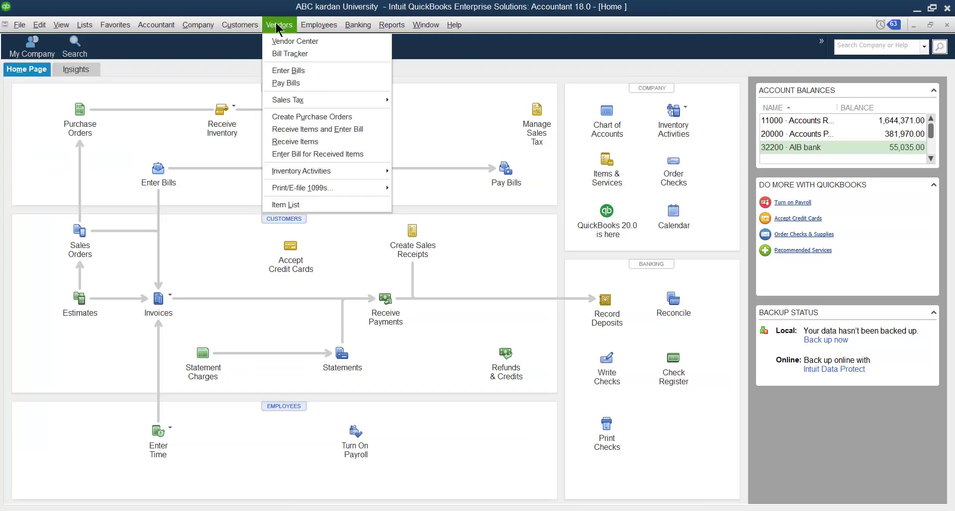
{"action": "left_click", "coordinate": [299, 156]}
{"action": "left_click", "coordinate": [204, 150]}
{"action": "left_click", "coordinate": [143, 191]}
{"action": "left_click", "coordinate": [124, 217]}
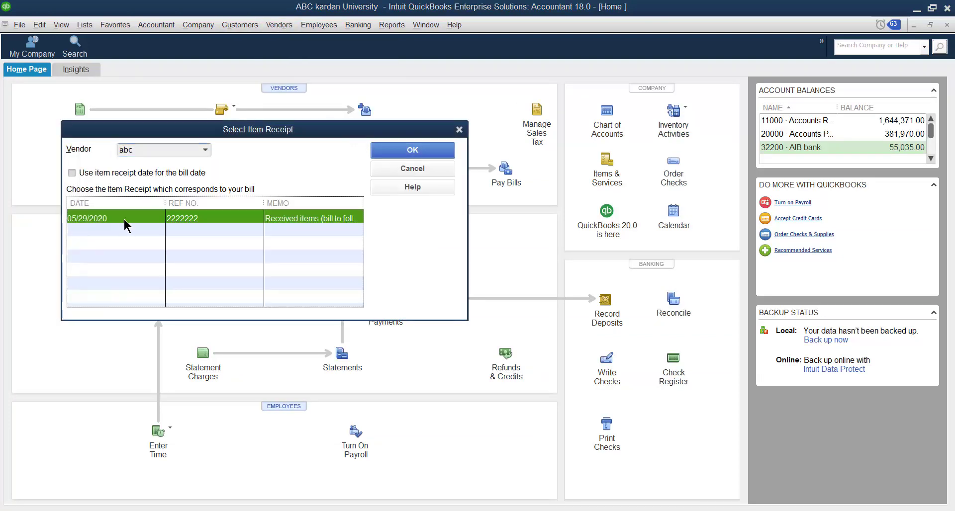
{"action": "left_click", "coordinate": [403, 151]}
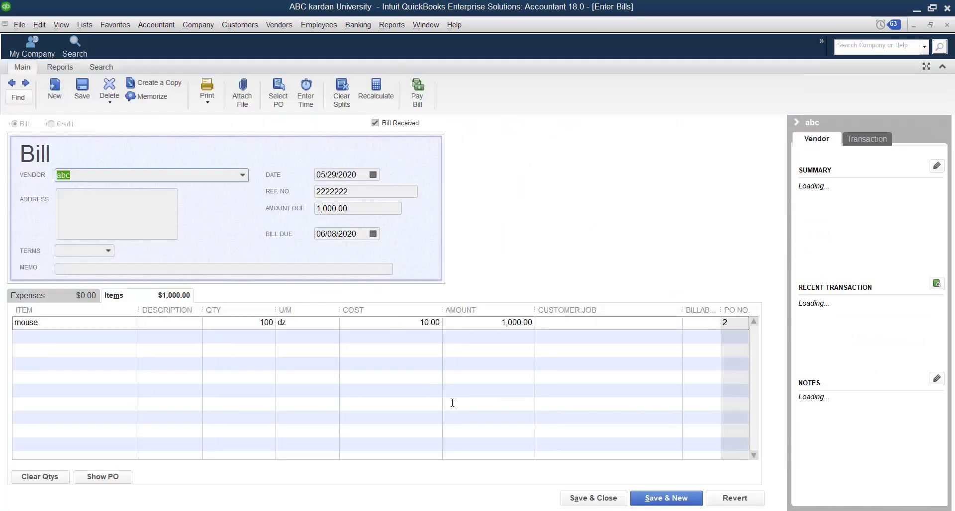
{"action": "left_click", "coordinate": [593, 497]}
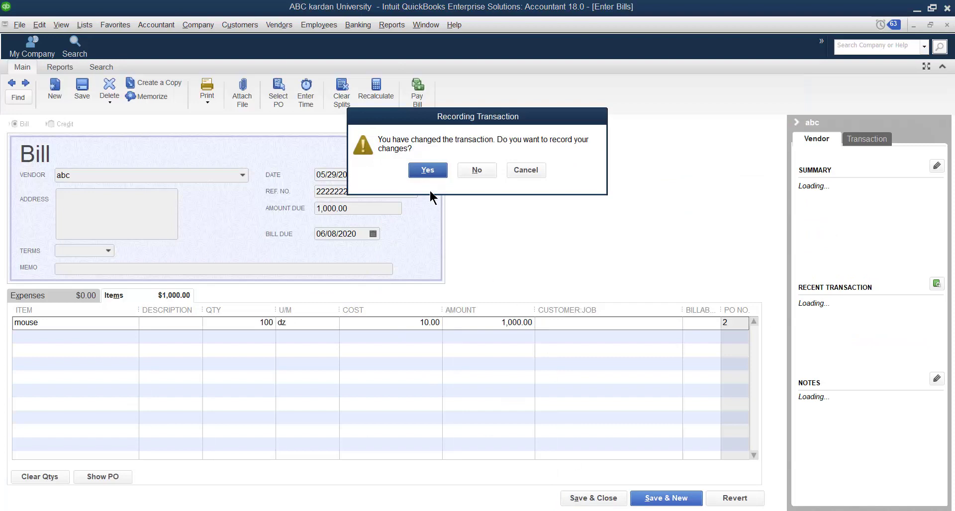
{"action": "left_click", "coordinate": [423, 169]}
{"action": "left_click", "coordinate": [287, 29]}
{"action": "left_click", "coordinate": [288, 40]}
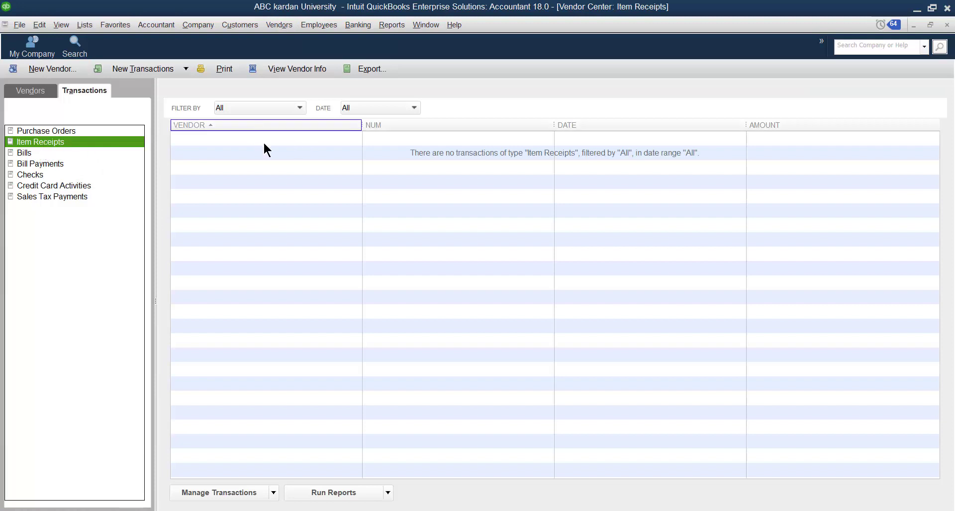
Confirm the Item Receipts list is empty and show the Vendors menu's Inventory Activities submenu.
{"action": "left_click", "coordinate": [261, 208]}
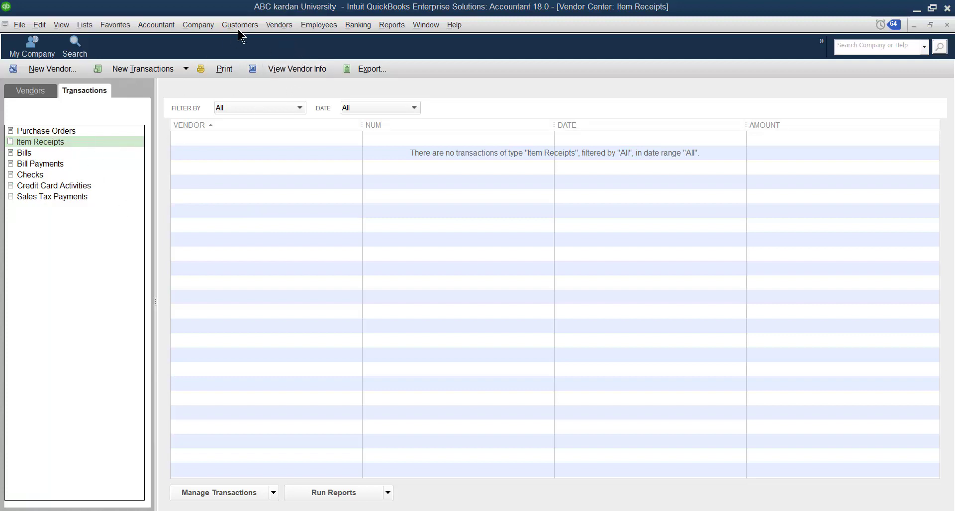
{"action": "left_click", "coordinate": [281, 26]}
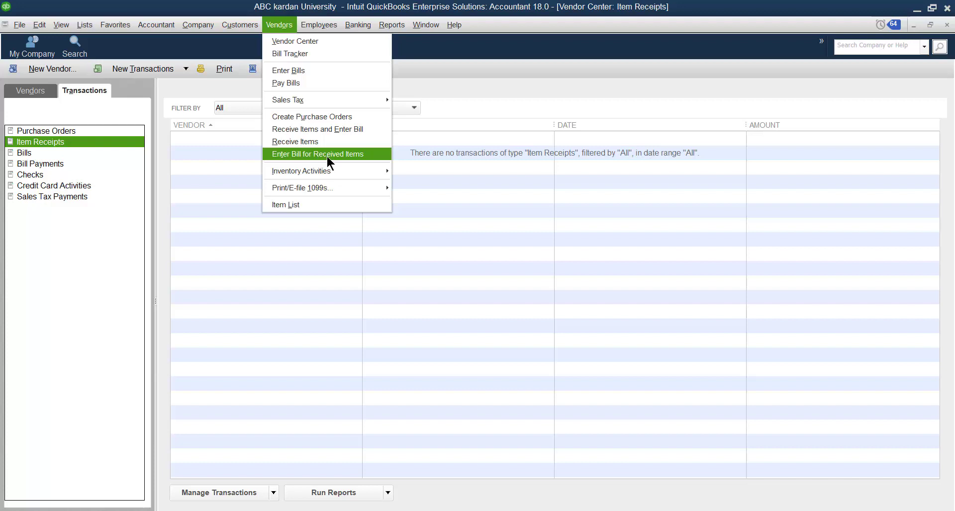
{"action": "mouse_move", "coordinate": [331, 172]}
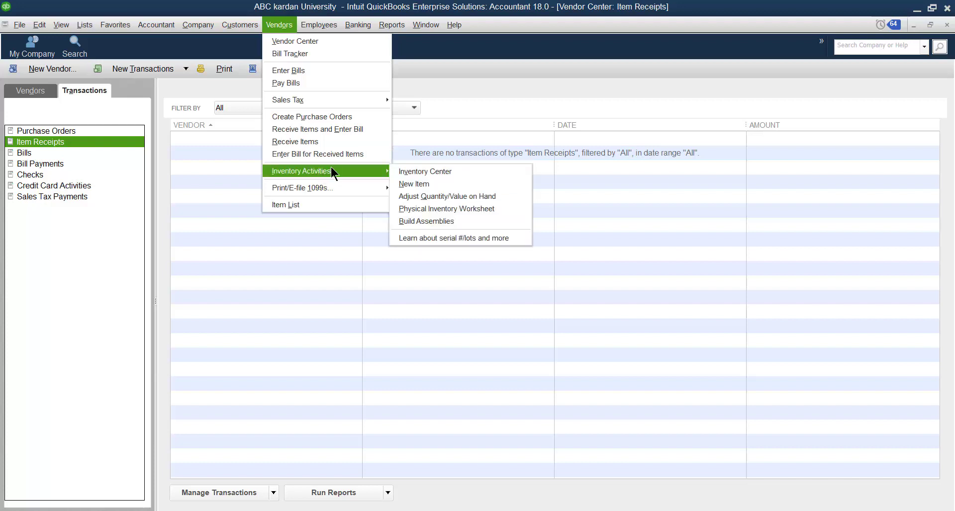